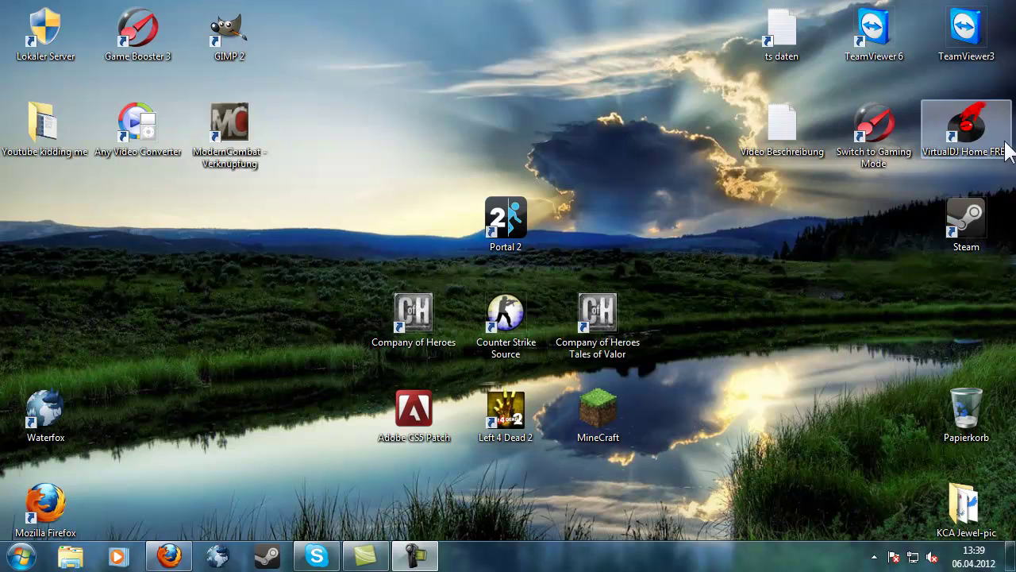
# - Move the Game Booster 3 desktop shortcut into the MineCraft row, in the column beneath Video Beschreibung
pyautogui.moveTo(137, 32); pyautogui.dragTo(806, 437)
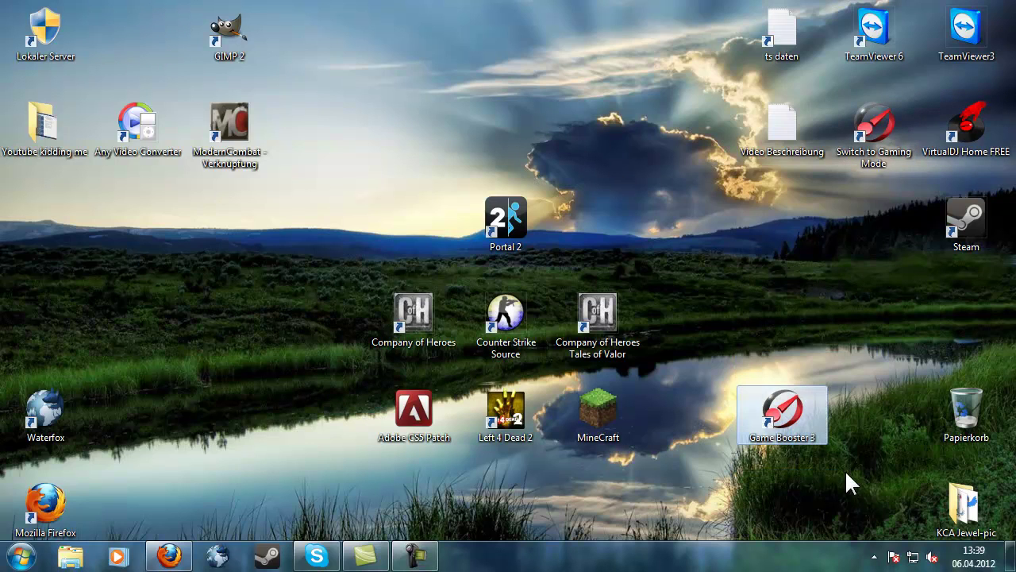
pyautogui.moveTo(873, 139); pyautogui.dragTo(865, 119)
pyautogui.click(766, 280)
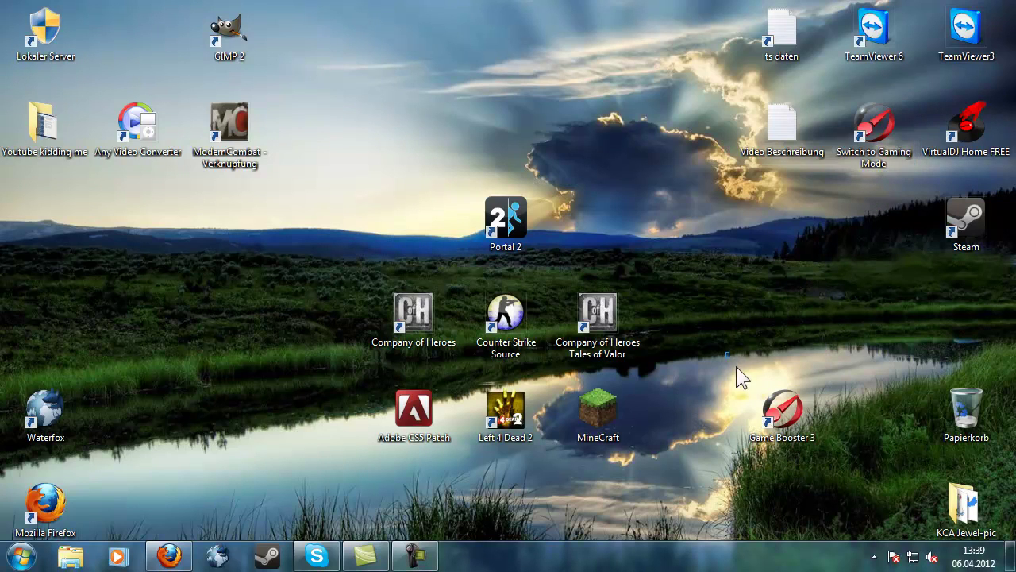
pyautogui.click(816, 443)
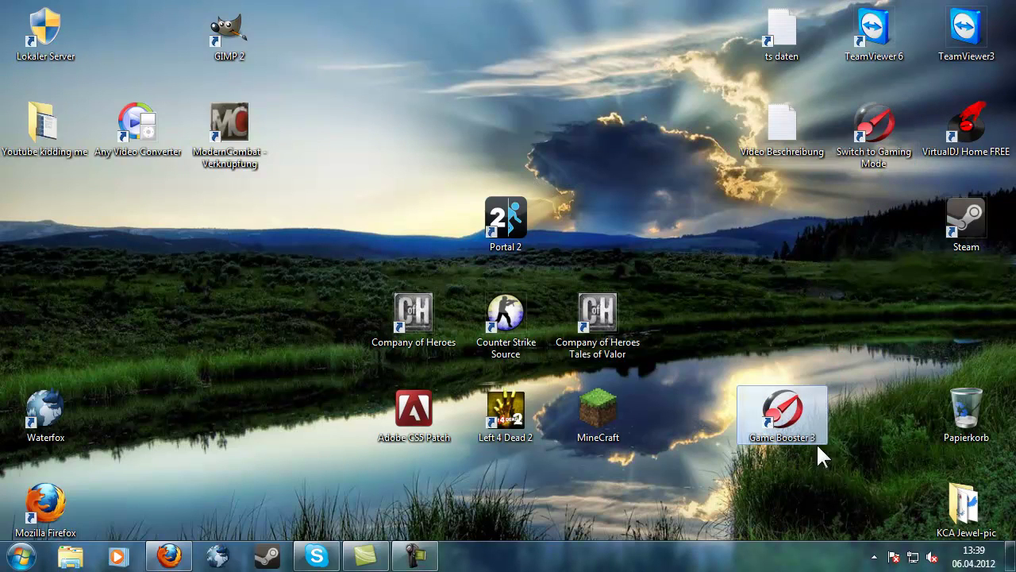
# - Switch to Firefox and open the CHIP Online Game Booster download page from the Google results
pyautogui.click(168, 558)
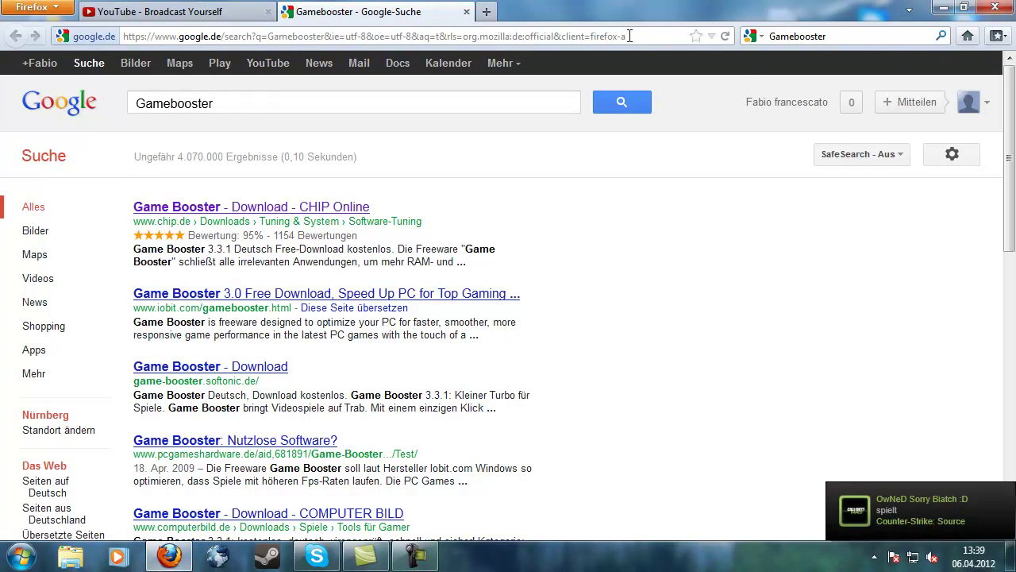
pyautogui.moveTo(639, 36); pyautogui.dragTo(123, 35)
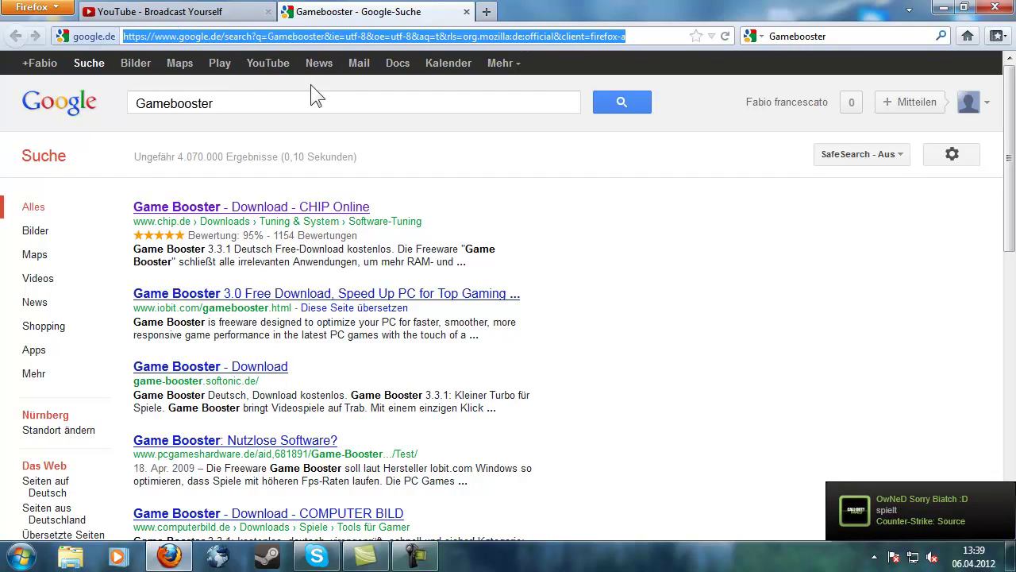
pyautogui.click(578, 37)
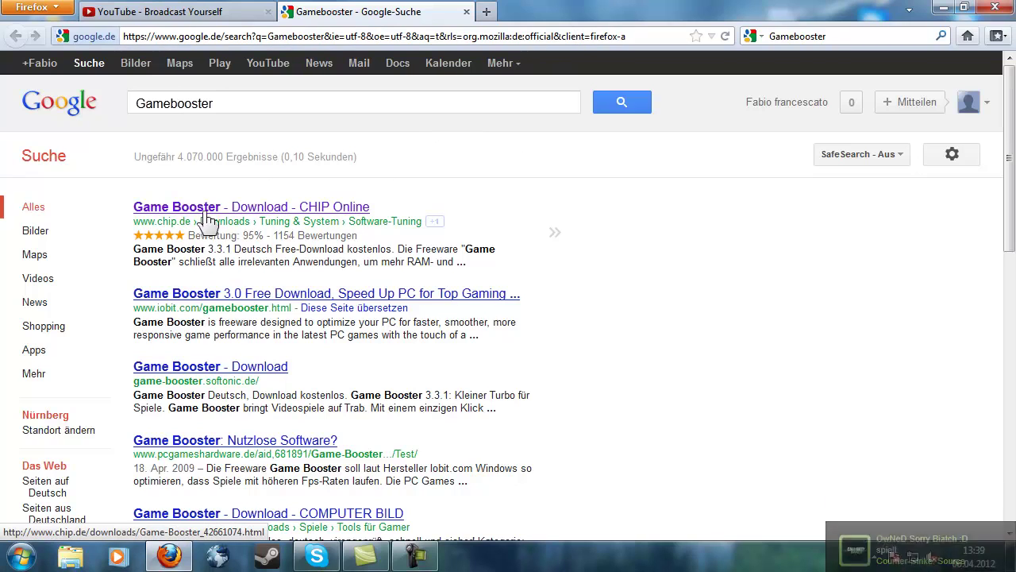
pyautogui.click(265, 211)
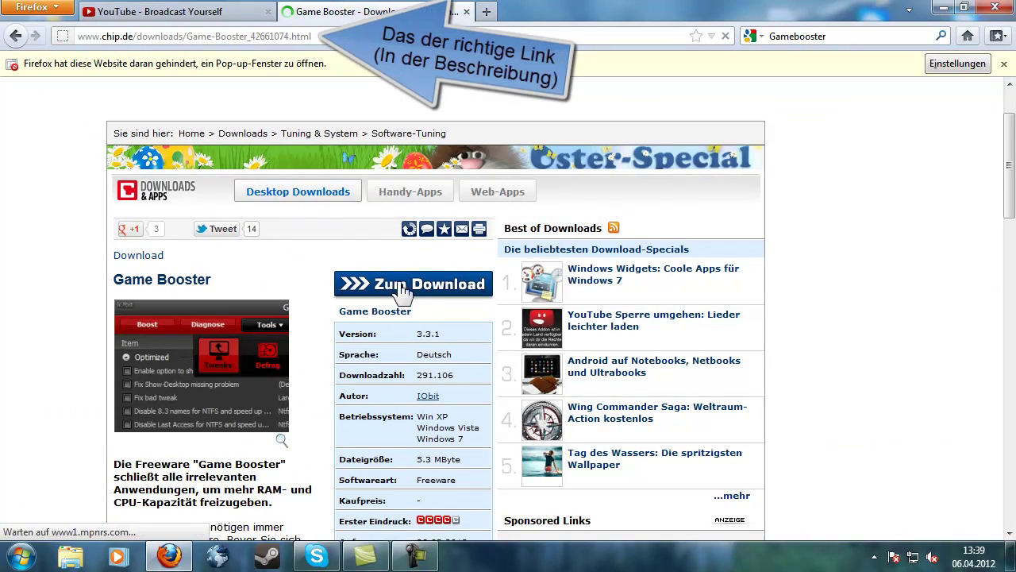
# - Launch Game Booster 3 from the desktop, postpone the offered update, and minimize the program
pyautogui.click(943, 7)
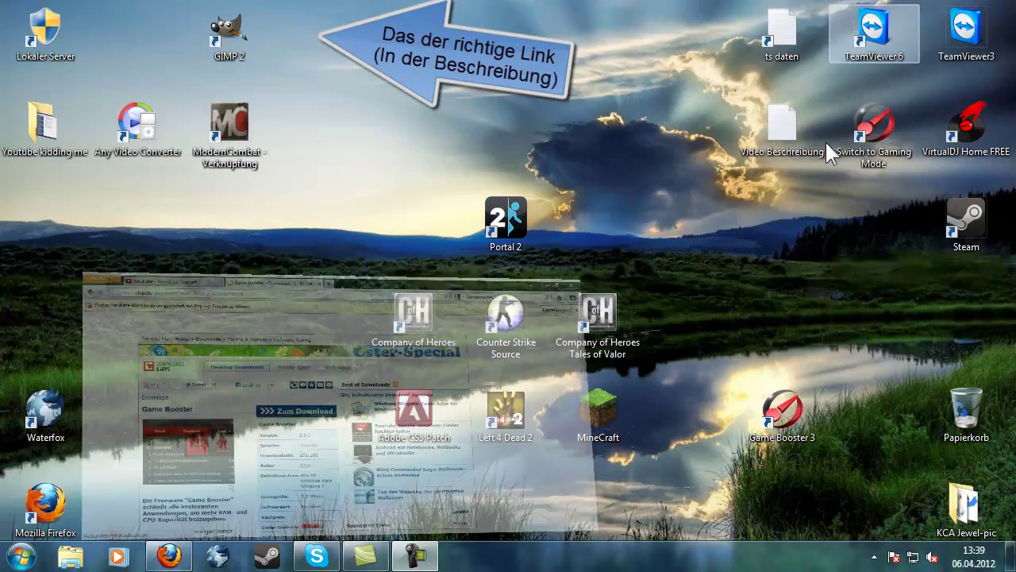
pyautogui.click(794, 417)
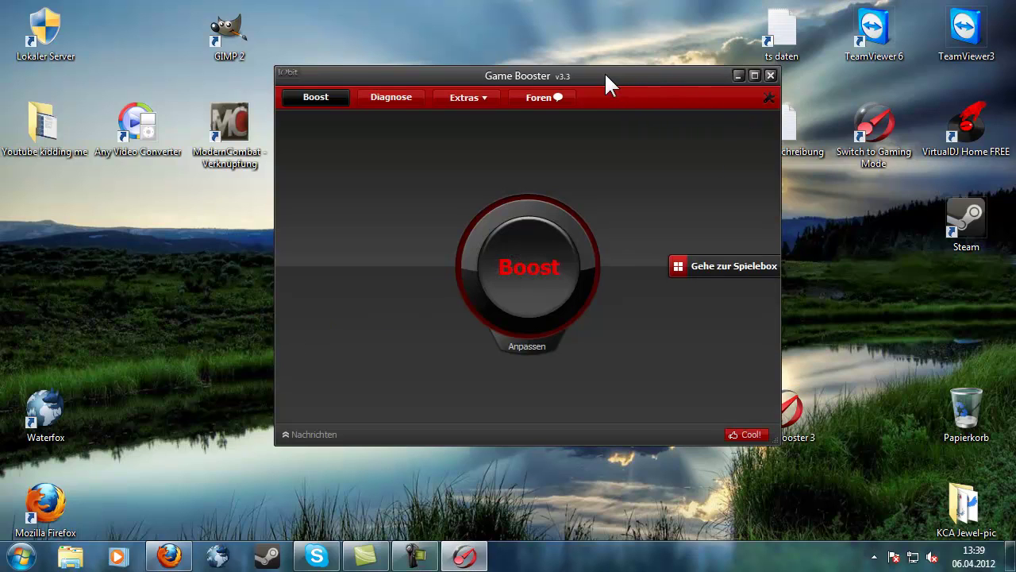
pyautogui.moveTo(606, 77); pyautogui.dragTo(382, 75)
pyautogui.click(622, 198)
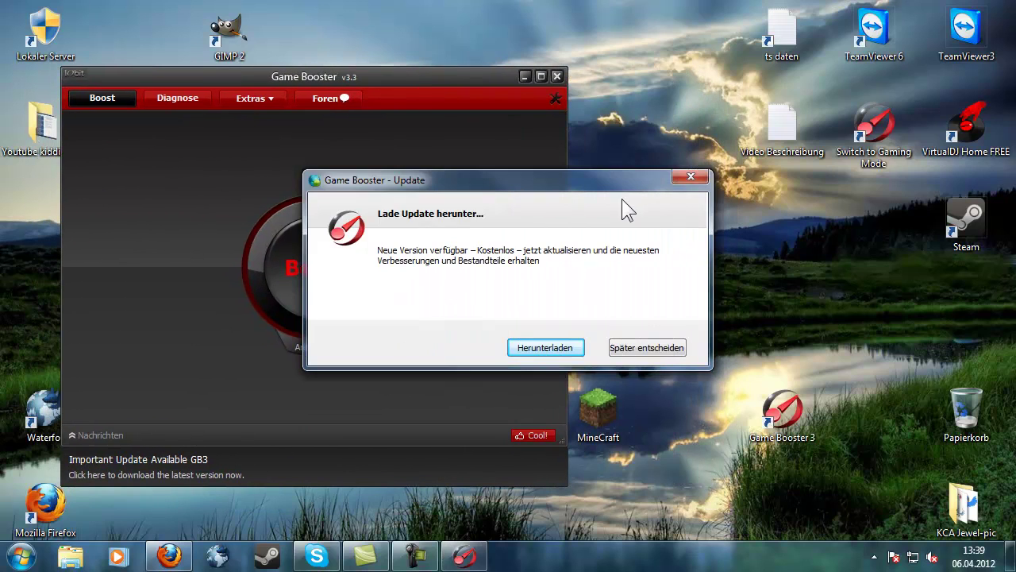
pyautogui.click(648, 347)
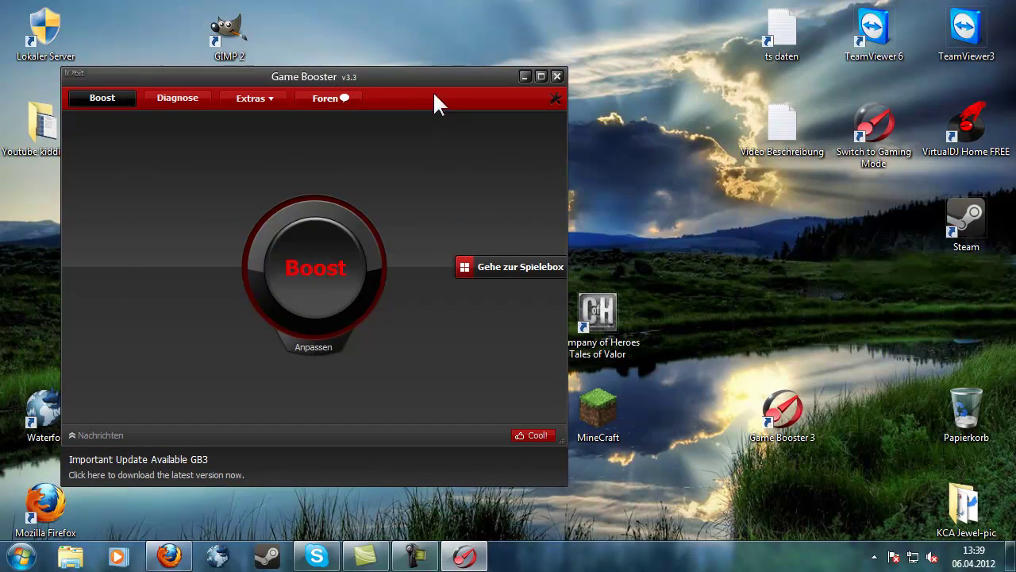
pyautogui.moveTo(442, 79); pyautogui.dragTo(607, 76)
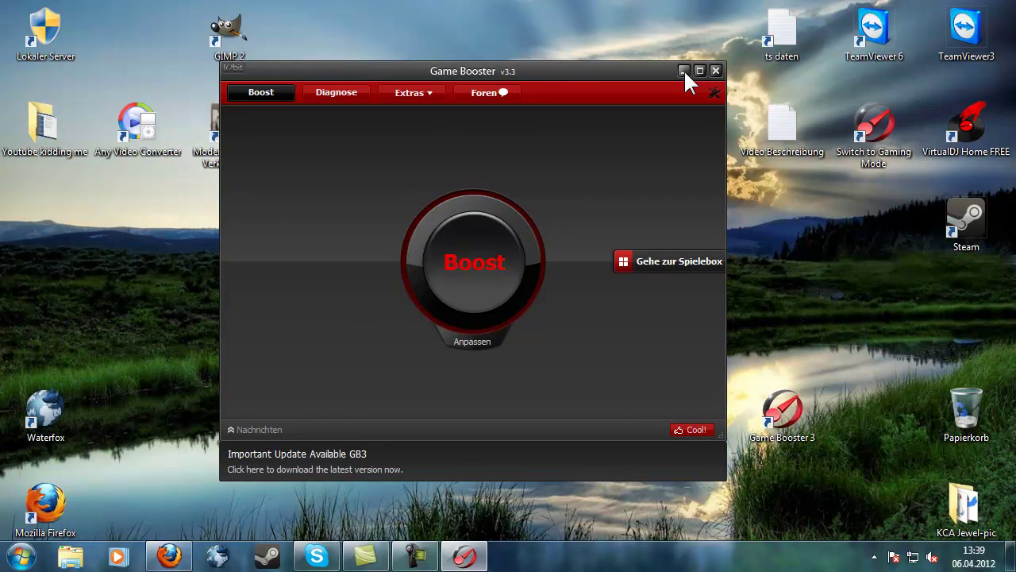
pyautogui.click(684, 71)
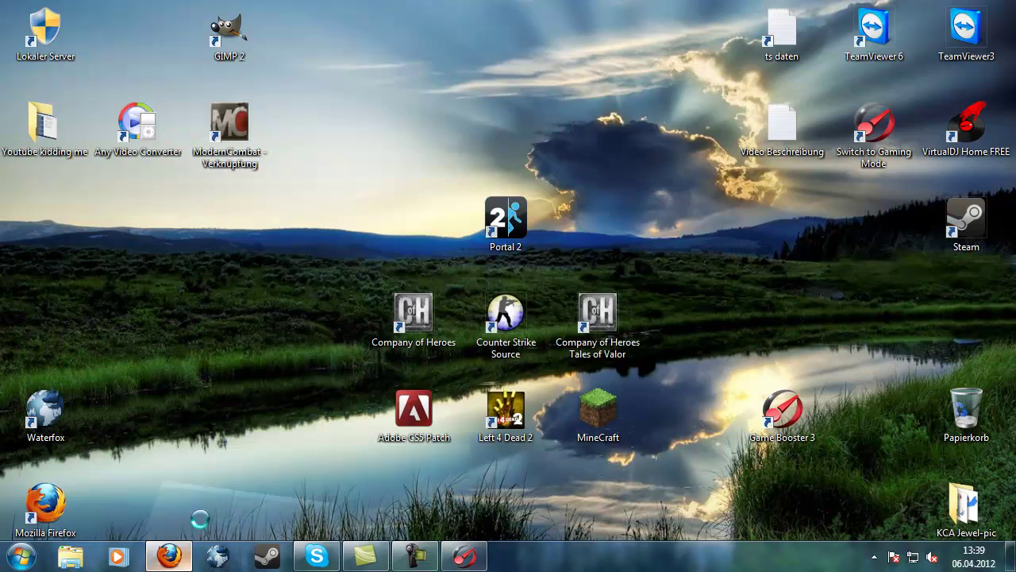
# - Back in Firefox, download gamebooster_3.3.1-setup.exe from the CHIP Online server, closing the advertising pop-up and saving the file
pyautogui.click(169, 556)
pyautogui.click(418, 285)
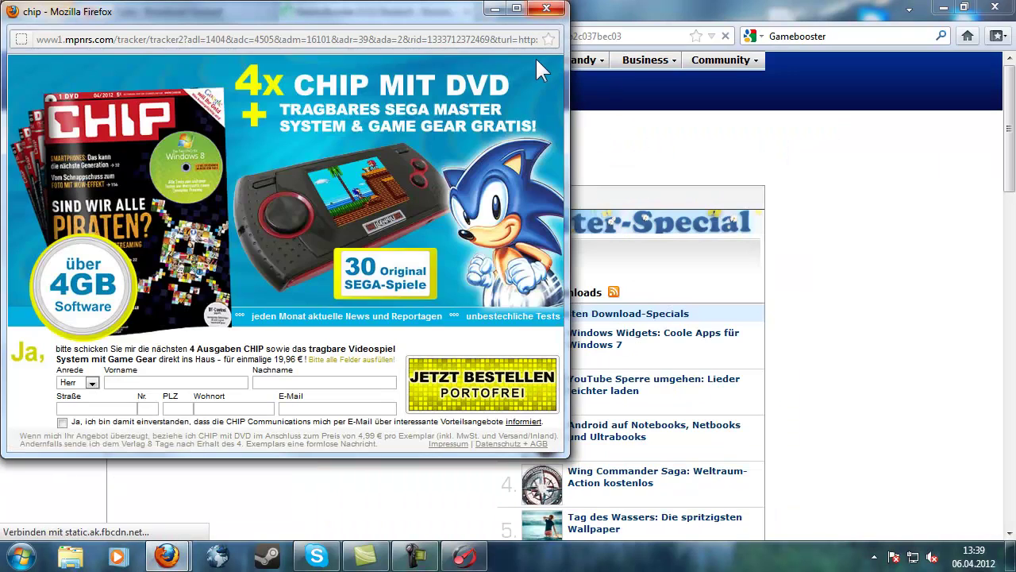
pyautogui.click(547, 9)
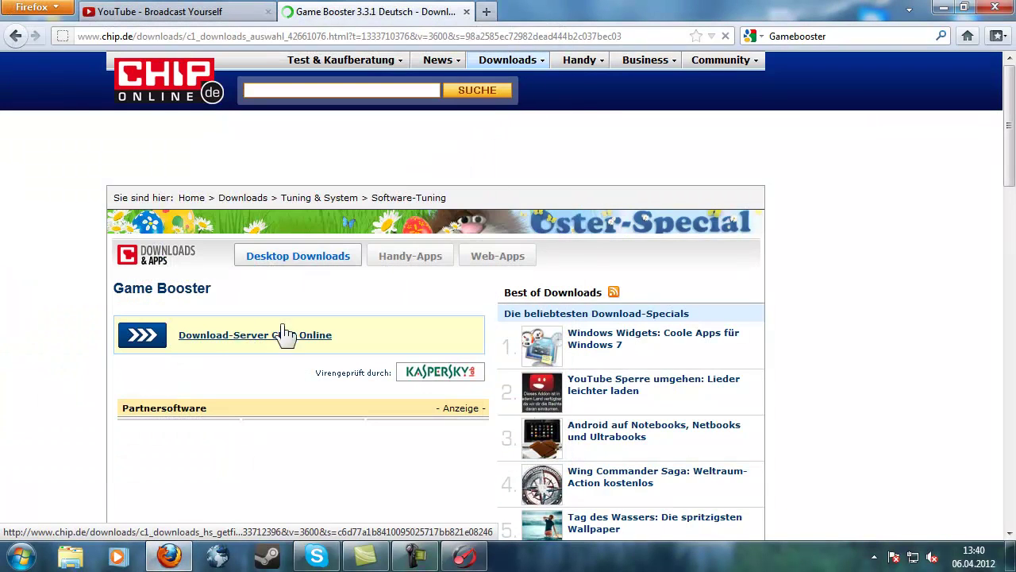
pyautogui.click(230, 338)
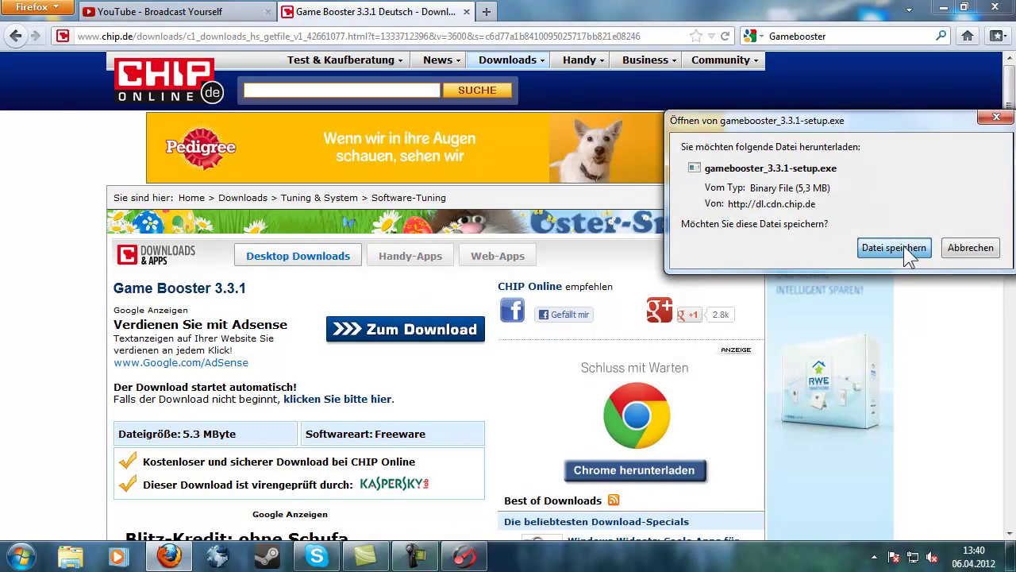
pyautogui.click(891, 247)
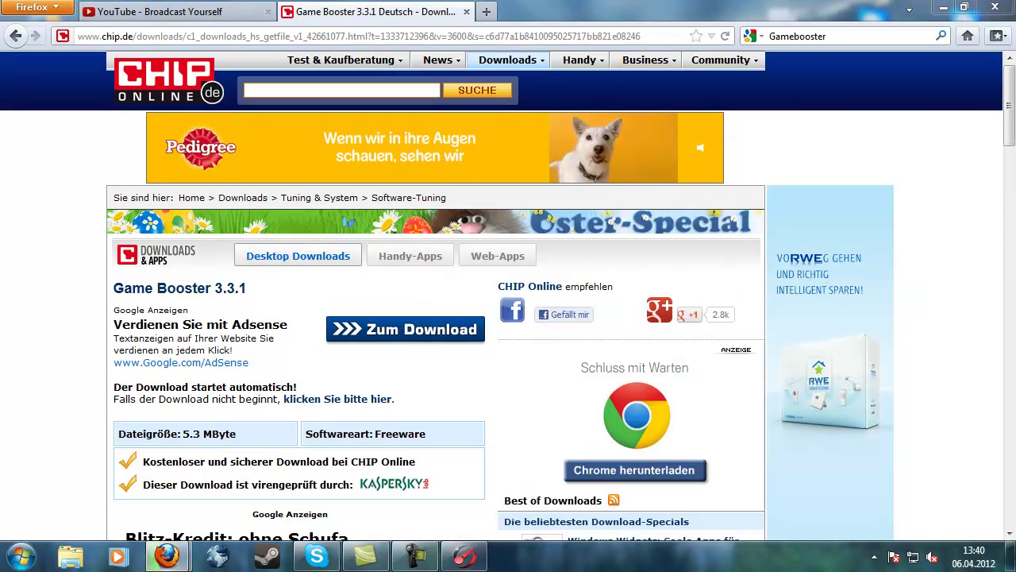
# - Minimize the browser and run the downloaded gamebooster_3.3.1-setup(1).exe, allowing it past the security warning
pyautogui.click(943, 7)
pyautogui.moveTo(595, 199); pyautogui.dragTo(477, 182)
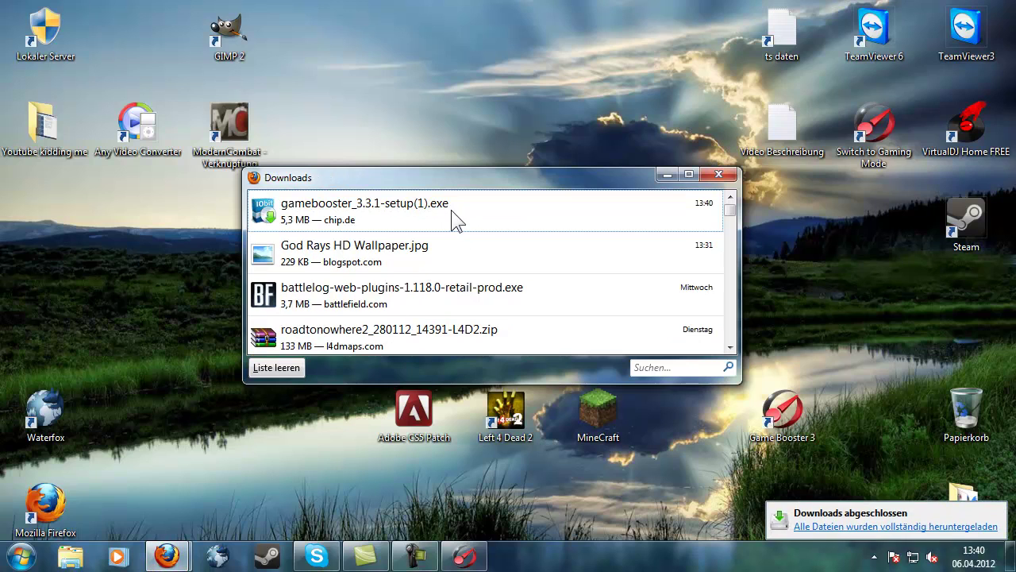
pyautogui.click(451, 211)
pyautogui.press('Return')
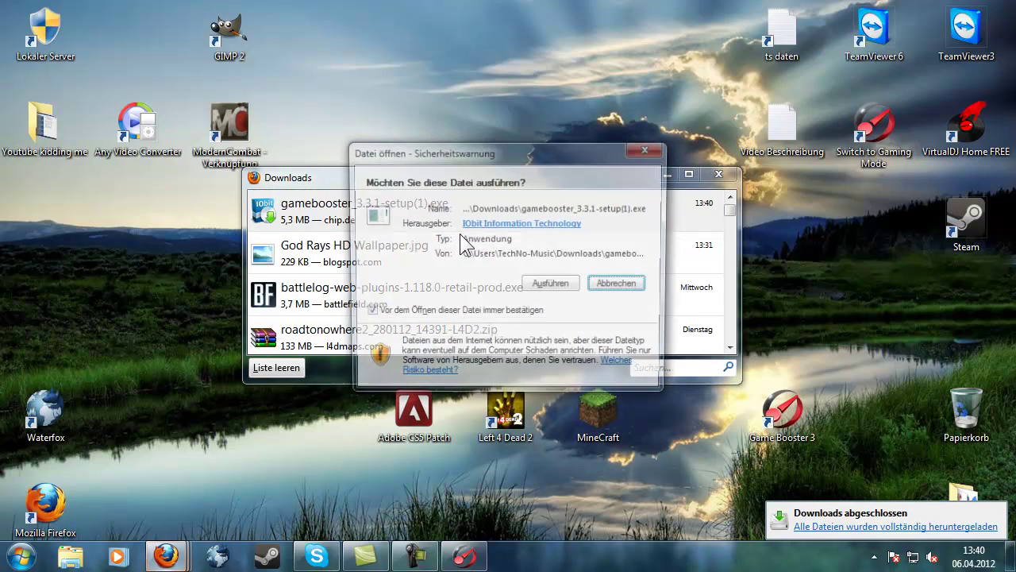
pyautogui.press('Return')
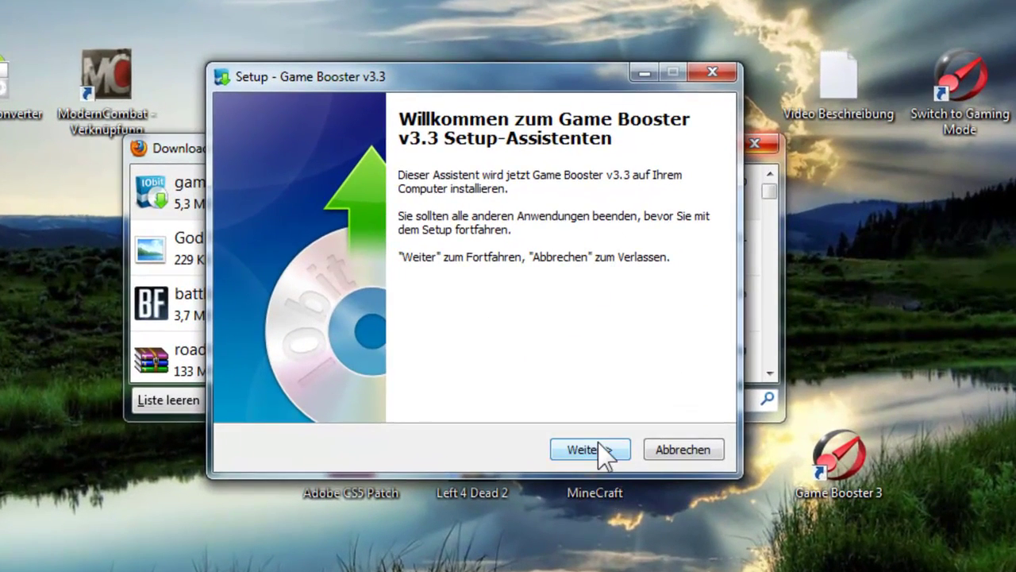
# - Proceed through the Game Booster setup, skip the IObit Toolbar offer, and deselect Smart Defrag
pyautogui.click(603, 451)
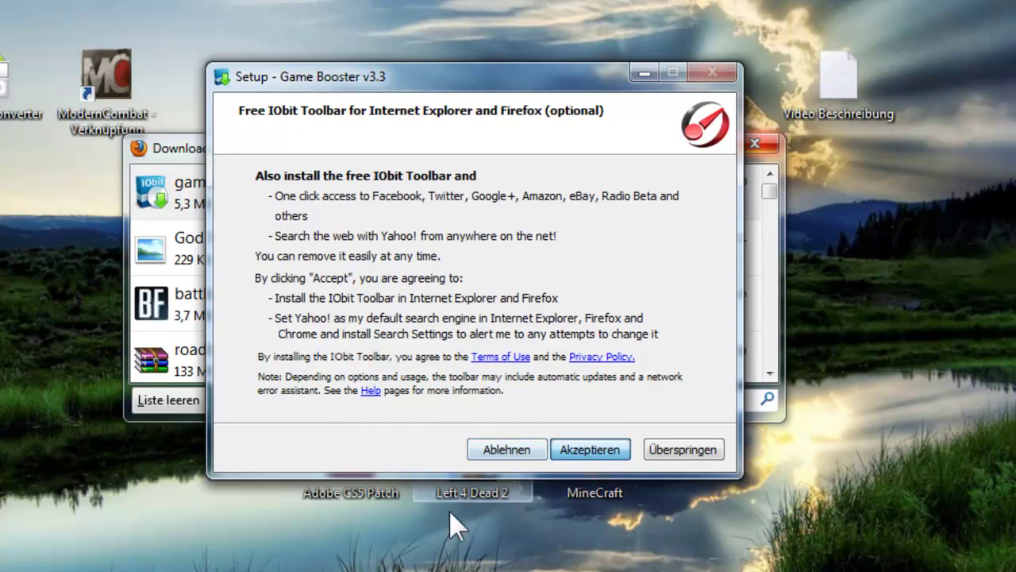
pyautogui.click(682, 450)
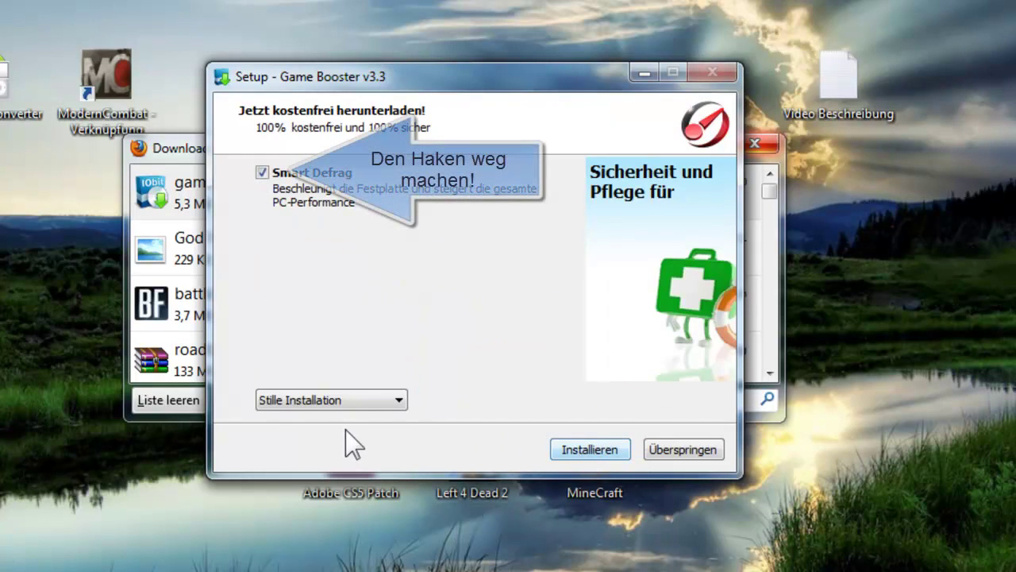
pyautogui.click(393, 405)
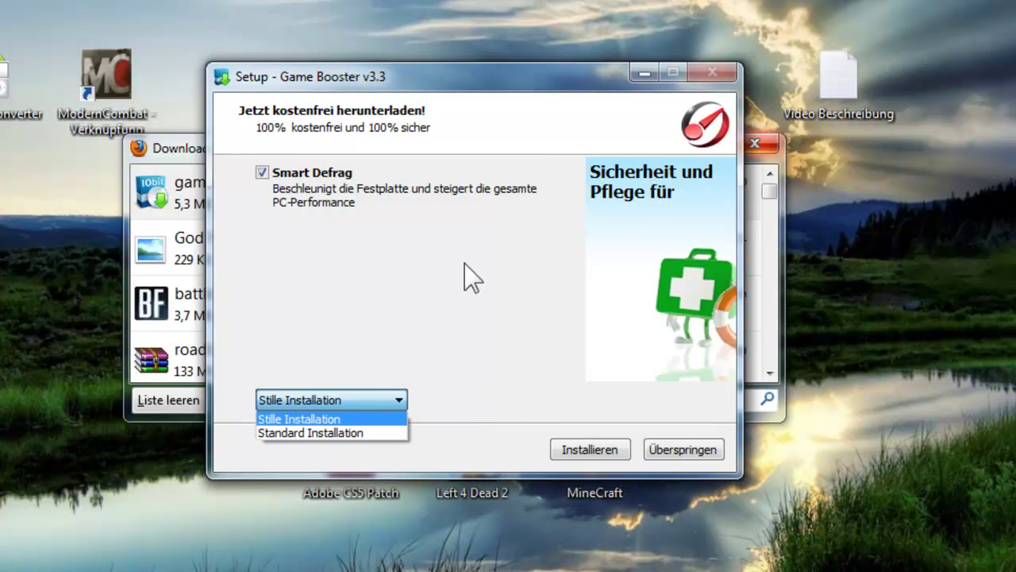
pyautogui.click(445, 337)
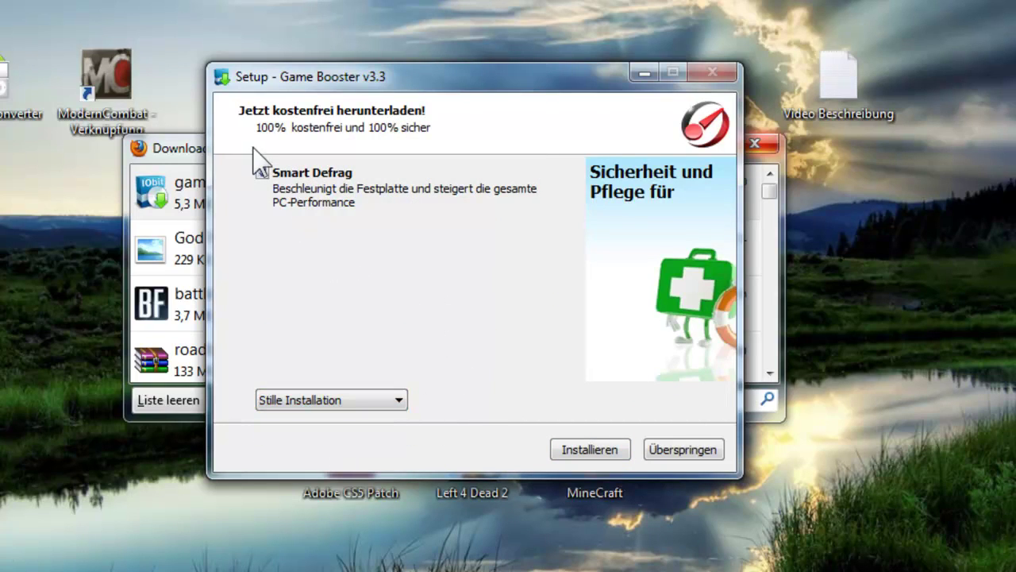
pyautogui.click(263, 173)
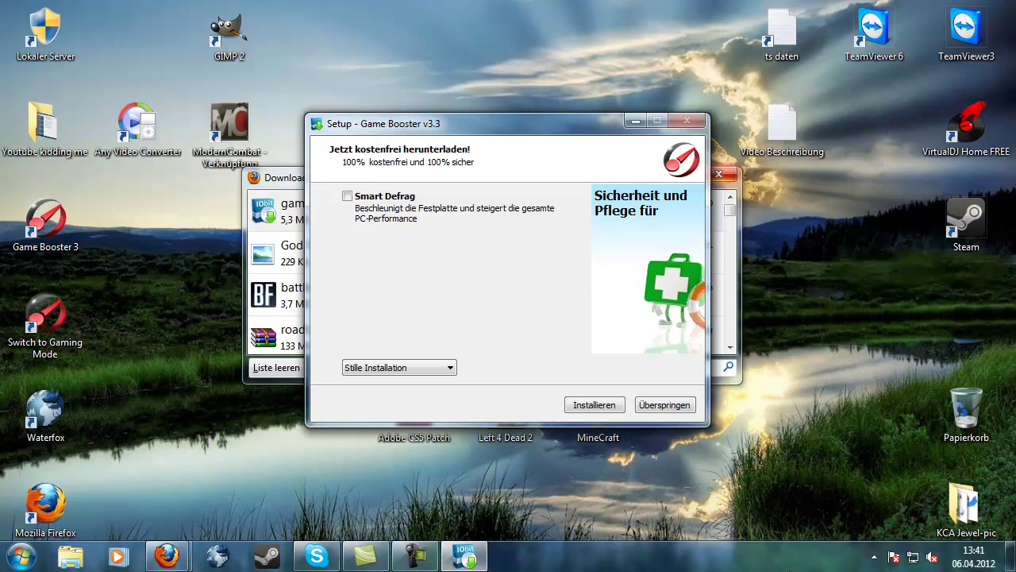
# - Open Advanced SystemCare from the hidden notification icons, look at its main window, and close it
pyautogui.click(874, 556)
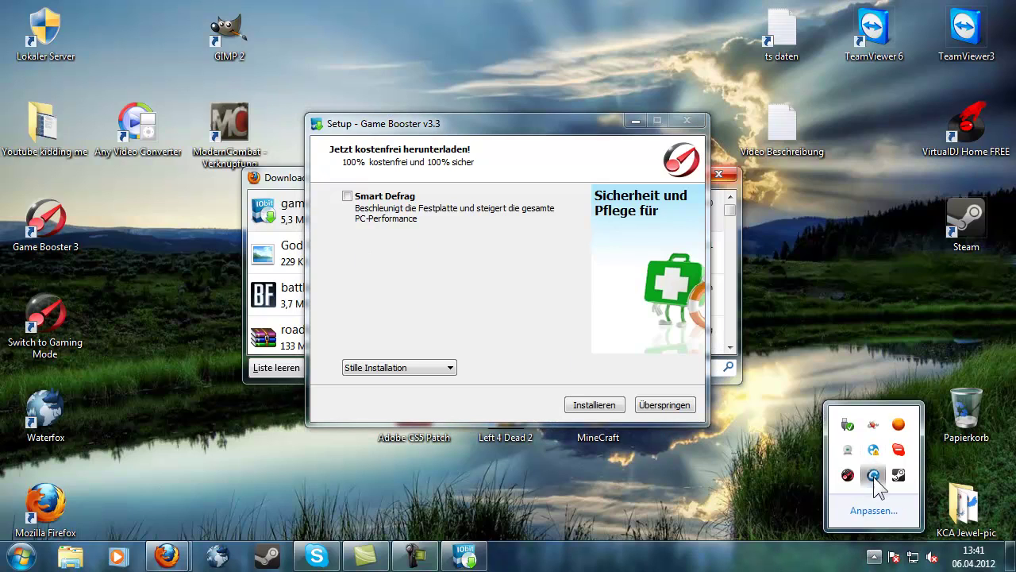
pyautogui.click(873, 475)
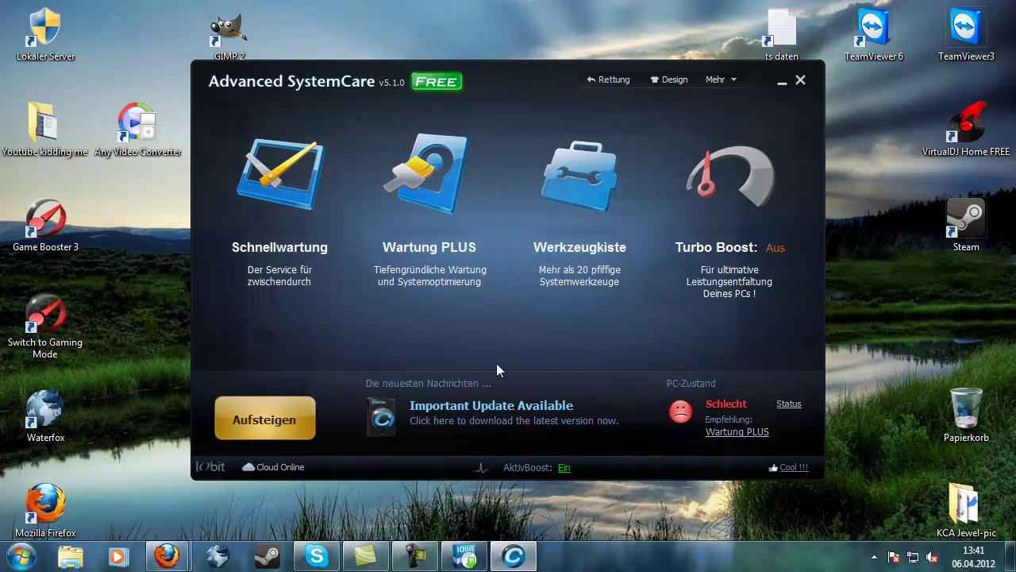
pyautogui.click(800, 80)
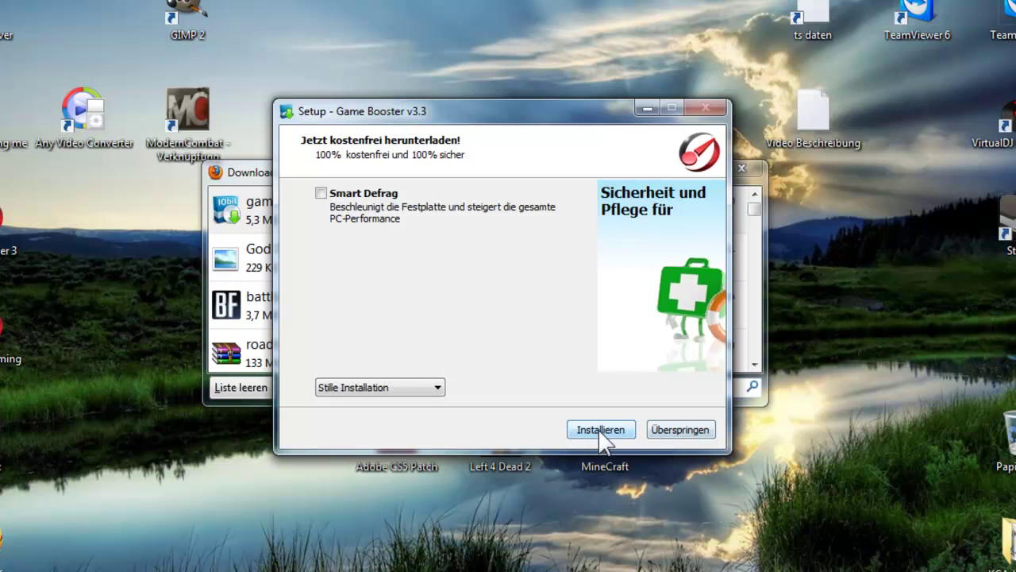
# - Choose Standard Installation, continue the install, and finish the setup with the option to start Game Booster turned off
pyautogui.click(401, 388)
pyautogui.click(395, 412)
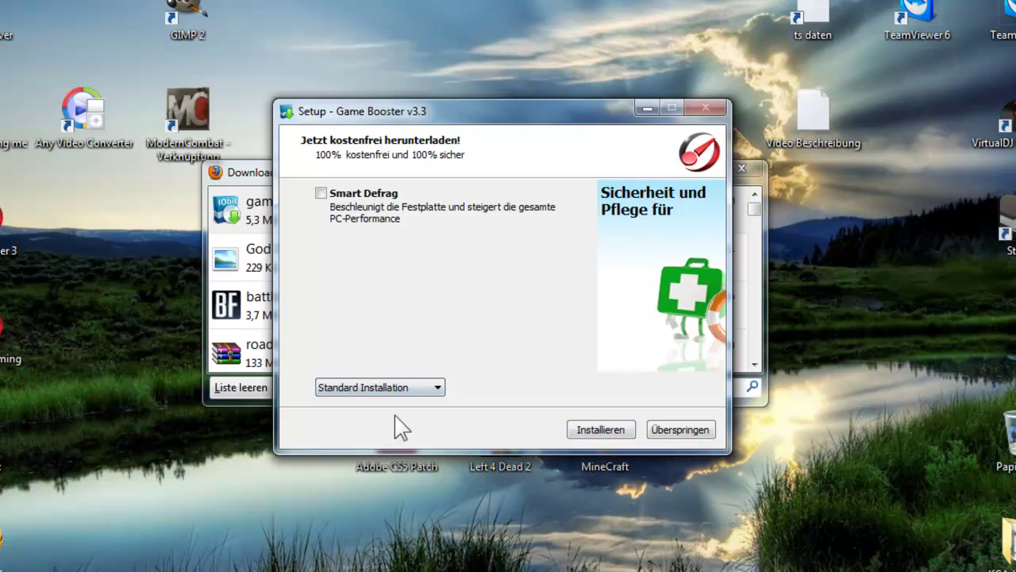
pyautogui.click(601, 430)
pyautogui.click(451, 270)
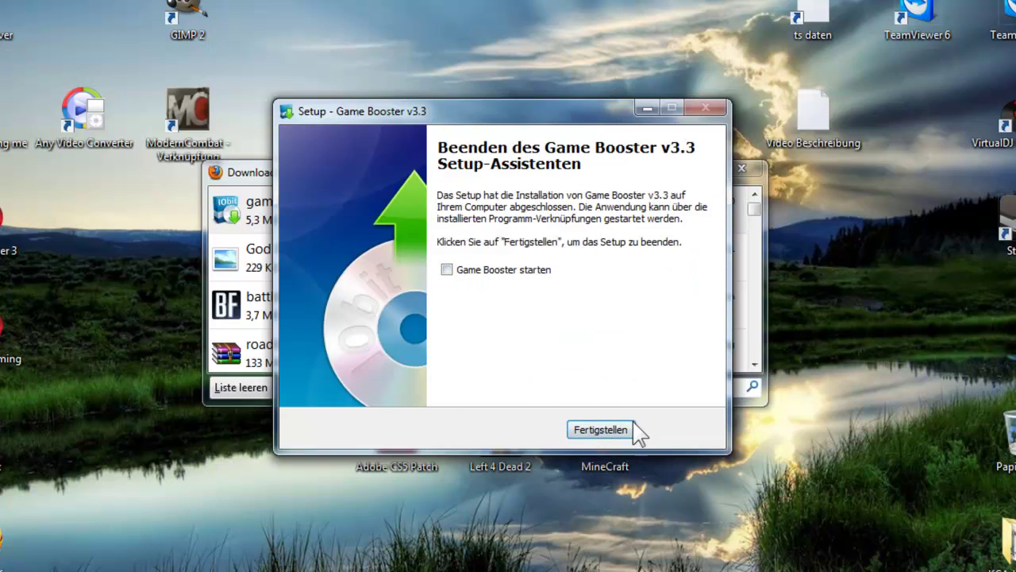
pyautogui.click(597, 432)
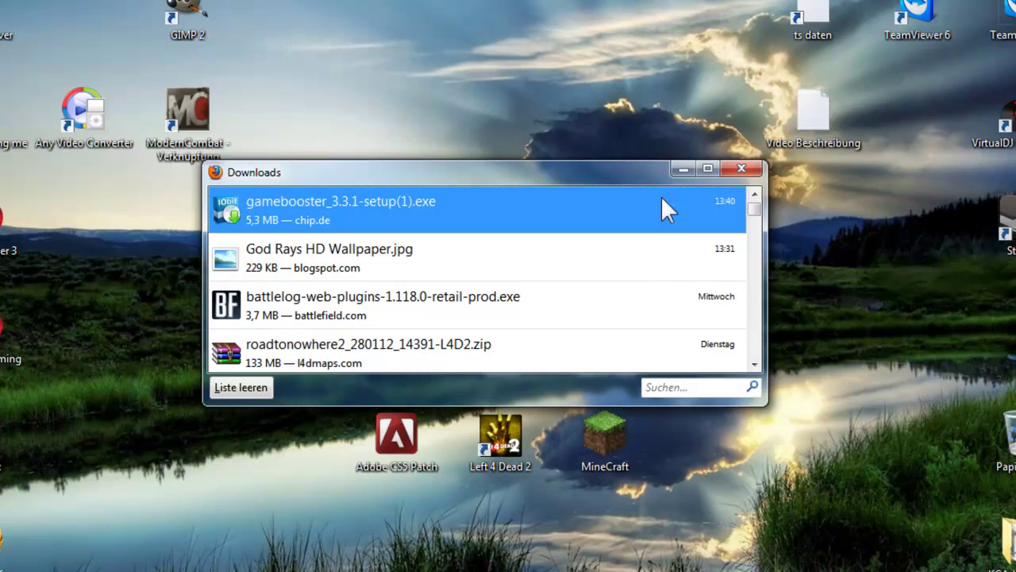
# - Close Firefox's Downloads window, restoring it first if it has been minimized
pyautogui.click(681, 169)
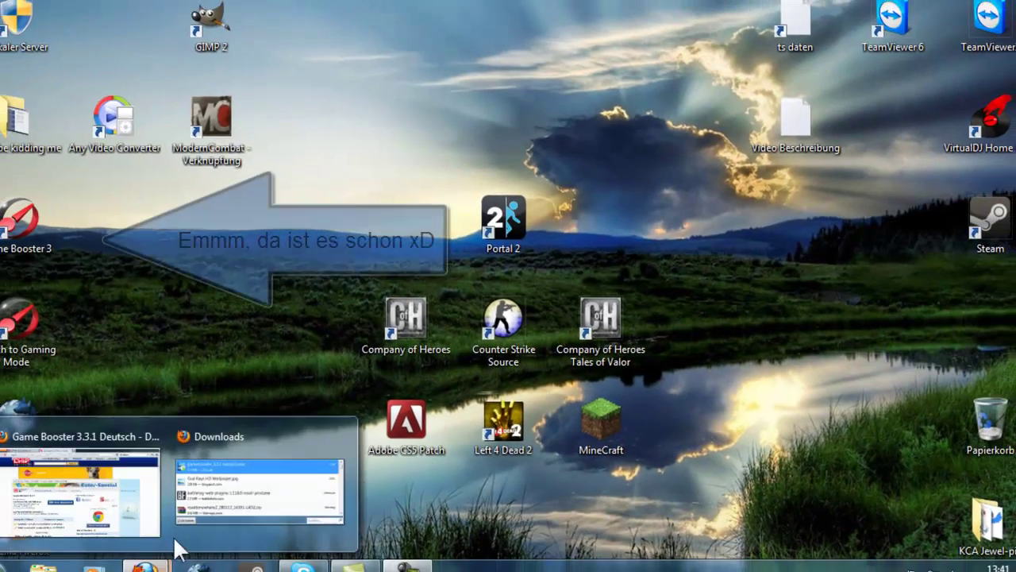
pyautogui.click(262, 486)
pyautogui.click(718, 175)
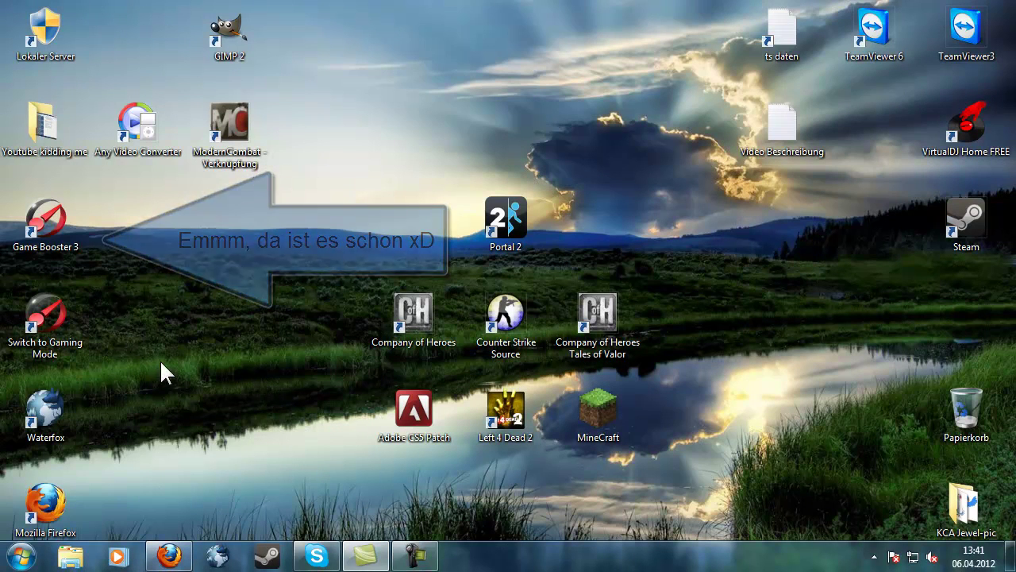
# - Move the Game Booster 3 and Switch to Gaming Mode desktop shortcuts into the column beneath Video Beschreibung
pyautogui.moveTo(161, 361)
pyautogui.mouseDown()
pyautogui.moveTo(44, 218)
pyautogui.moveTo(366, 171)
pyautogui.moveTo(676, 286)
pyautogui.moveTo(743, 282)
pyautogui.mouseUp()
pyautogui.moveTo(788, 312); pyautogui.dragTo(774, 274)
pyautogui.click(782, 317)
pyautogui.moveTo(782, 317); pyautogui.dragTo(763, 277)
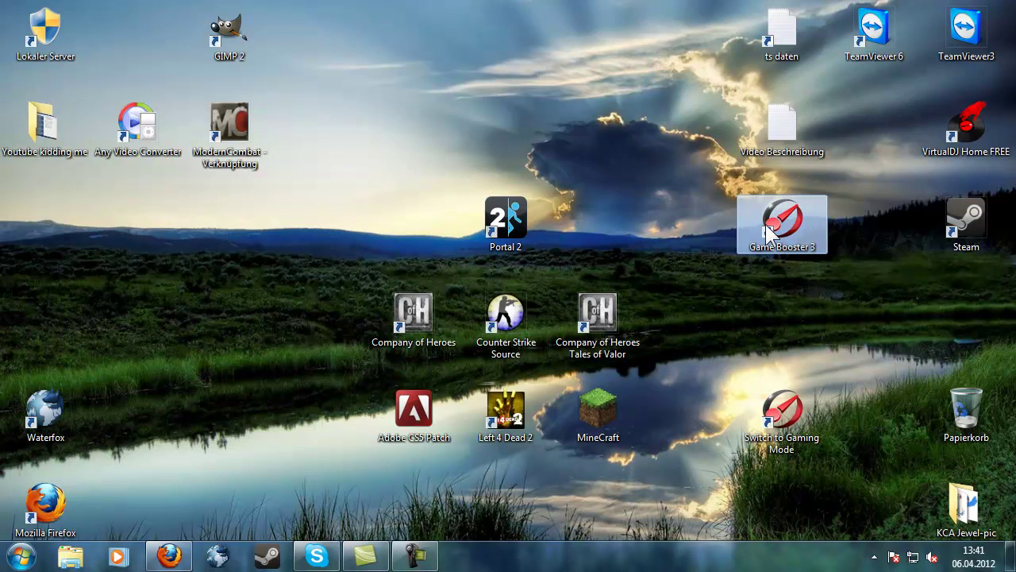
# - Launch Game Booster 3 from its desktop shortcut and move its window slightly higher on the desktop
pyautogui.click(874, 557)
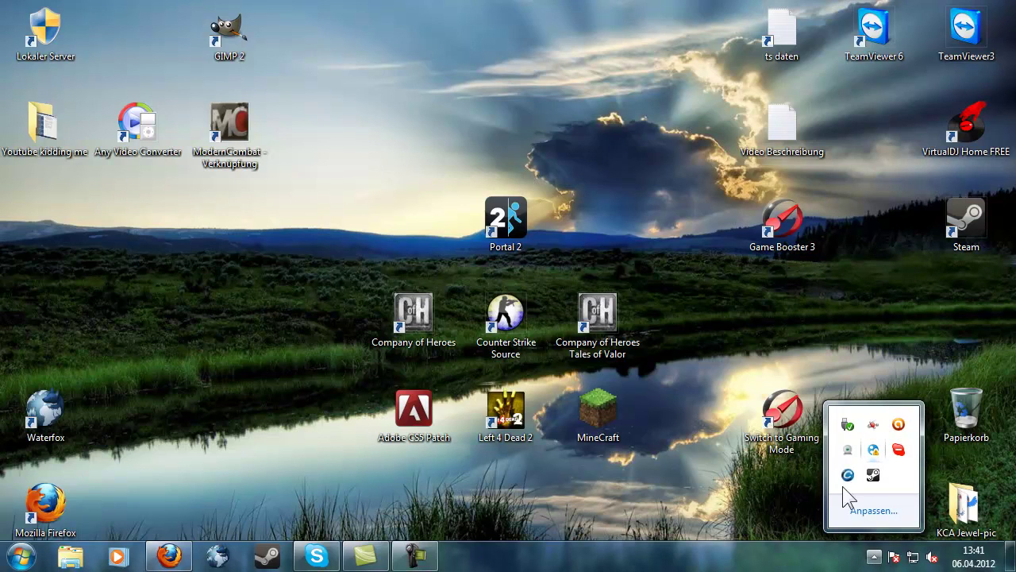
pyautogui.click(799, 475)
pyautogui.doubleClick(759, 221)
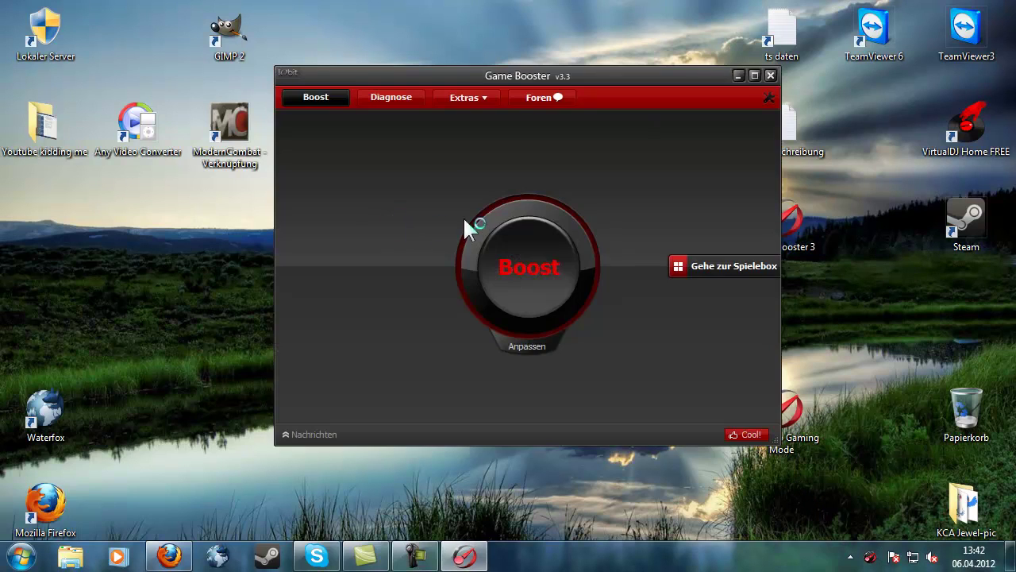
pyautogui.moveTo(615, 74); pyautogui.dragTo(625, 48)
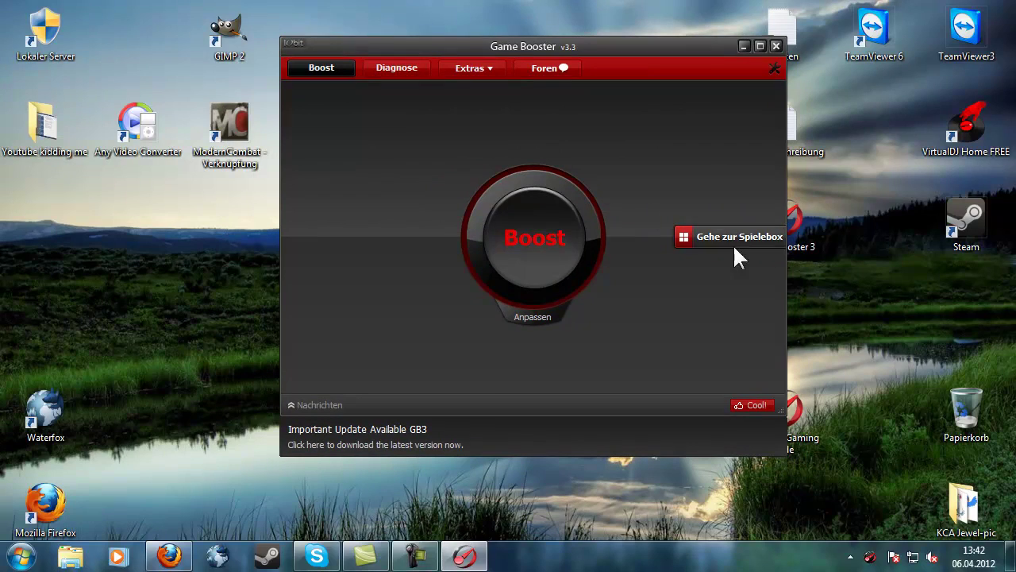
# - Open the Spielebox and select Garry's Mod, Left 4 Dead 2 russian, Battlefield 3 and Counter-Strike: Source one after another
pyautogui.click(713, 237)
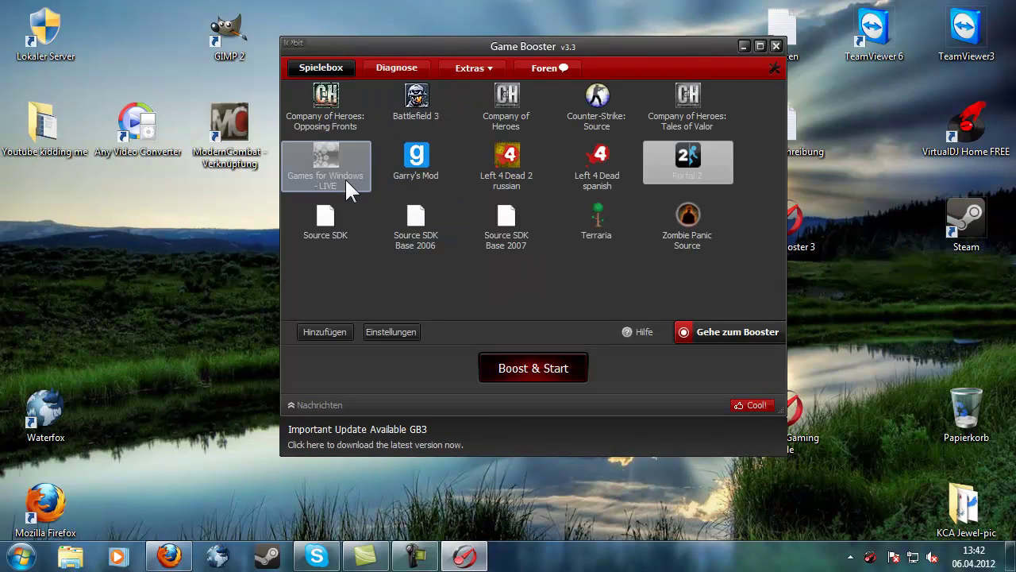
pyautogui.click(427, 159)
pyautogui.click(513, 156)
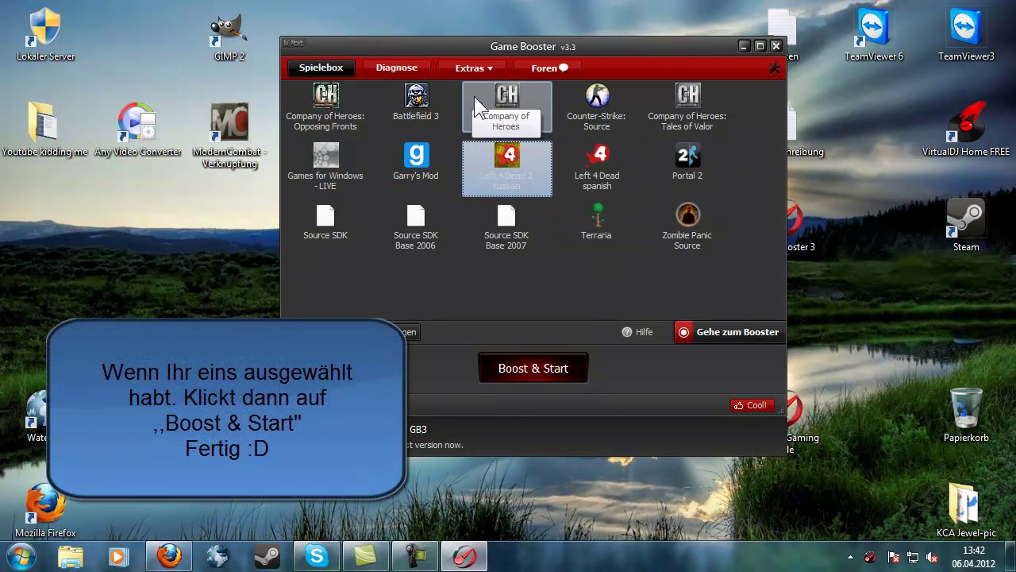
pyautogui.click(432, 102)
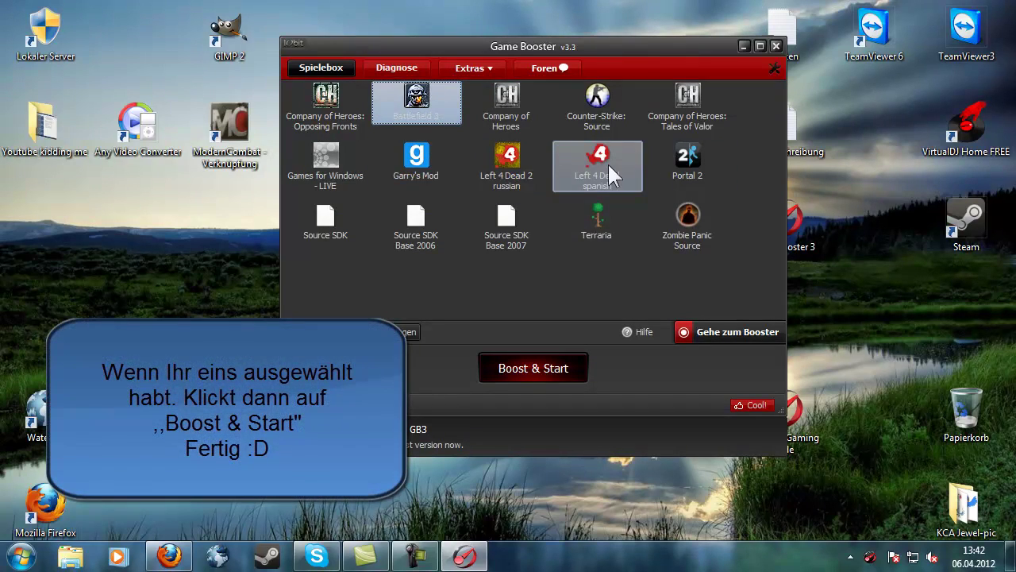
pyautogui.click(599, 105)
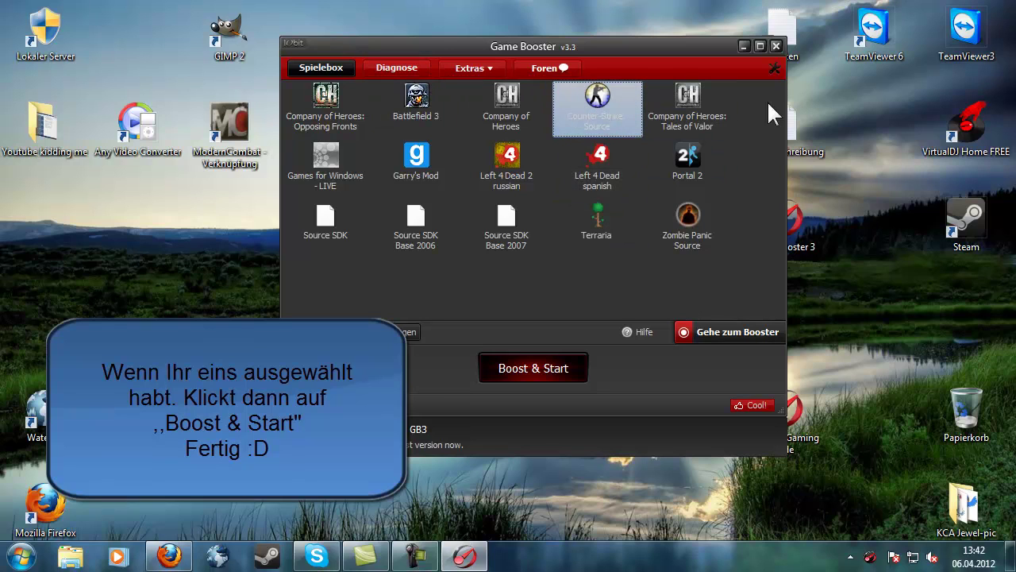
# - Return from the Spielebox to the booster view and start Boost
pyautogui.click(756, 330)
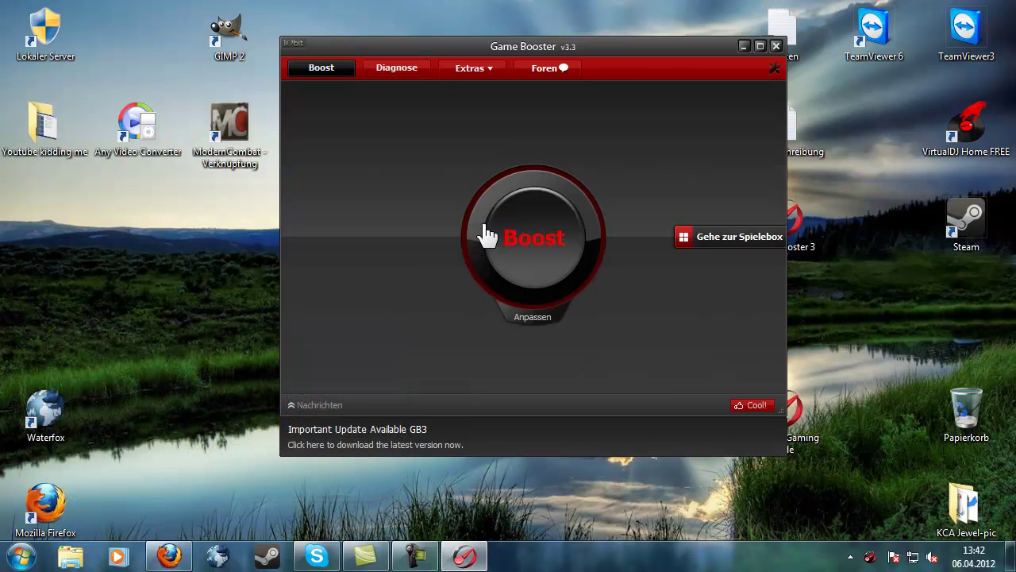
pyautogui.click(538, 235)
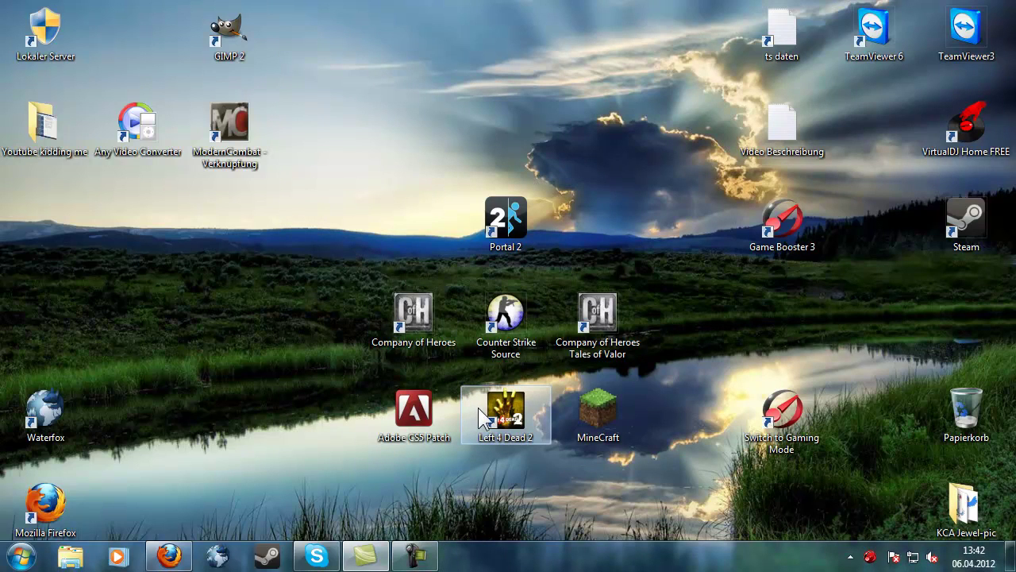
# - Move the Switch to Gaming Mode shortcut between Lokaler Server and GIMP 2, and Game Booster 3 directly beneath TeamViewer 6
pyautogui.moveTo(784, 412); pyautogui.dragTo(246, 24)
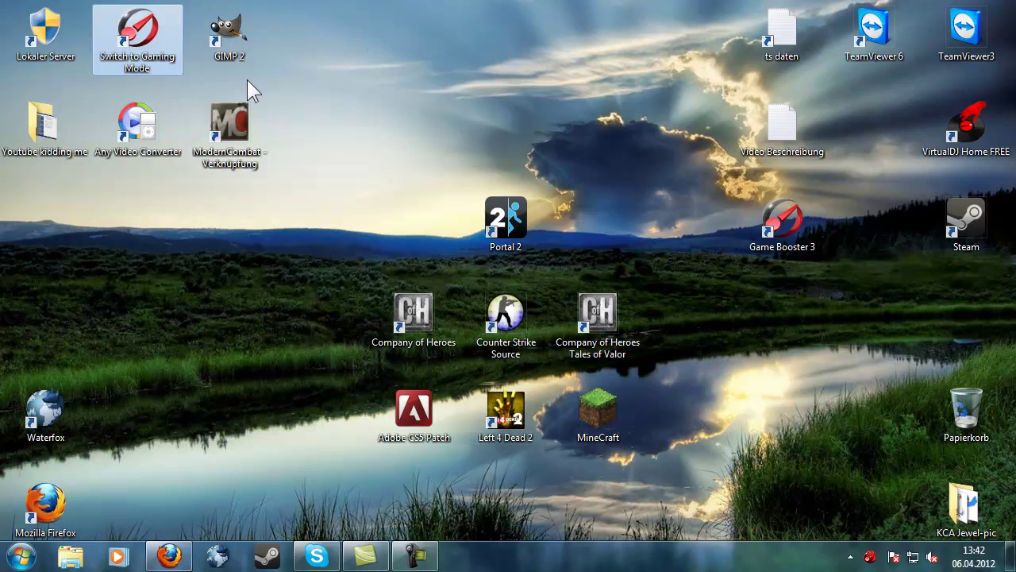
pyautogui.moveTo(782, 221); pyautogui.dragTo(869, 162)
pyautogui.click(807, 232)
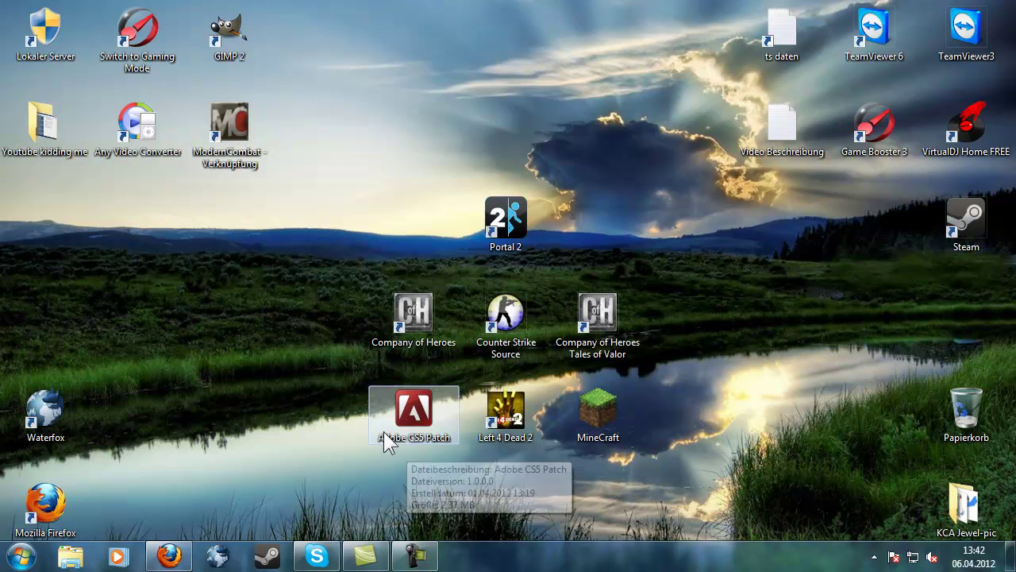
pyautogui.click(520, 327)
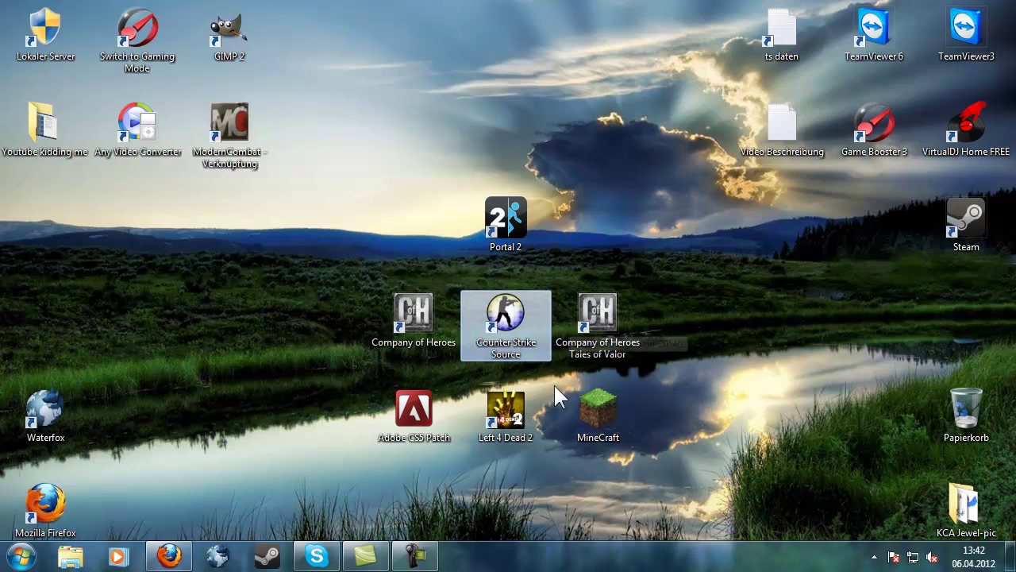
pyautogui.click(702, 335)
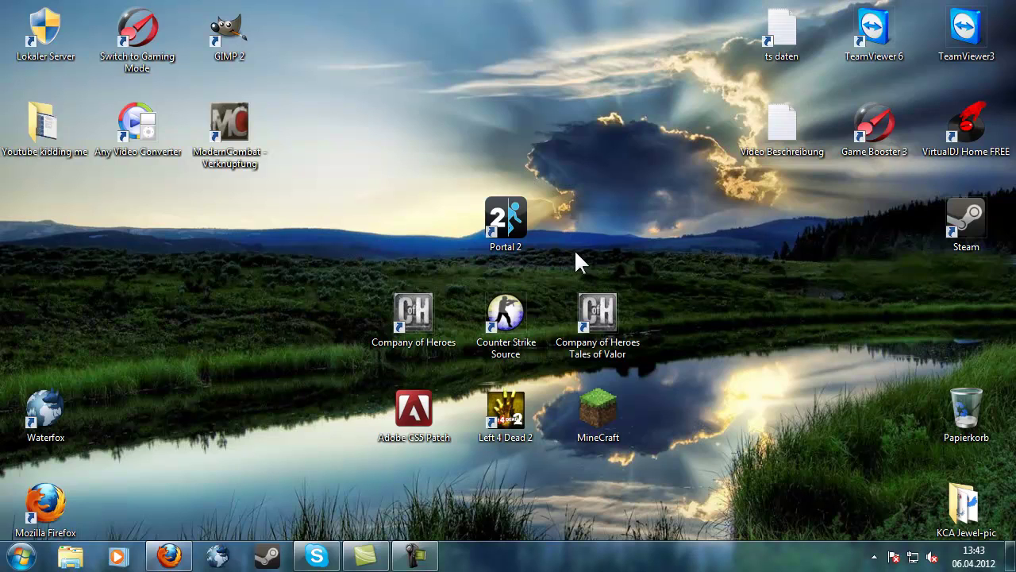
# - Restore the minimized control window of the running screen recorder
pyautogui.moveTo(415, 556)
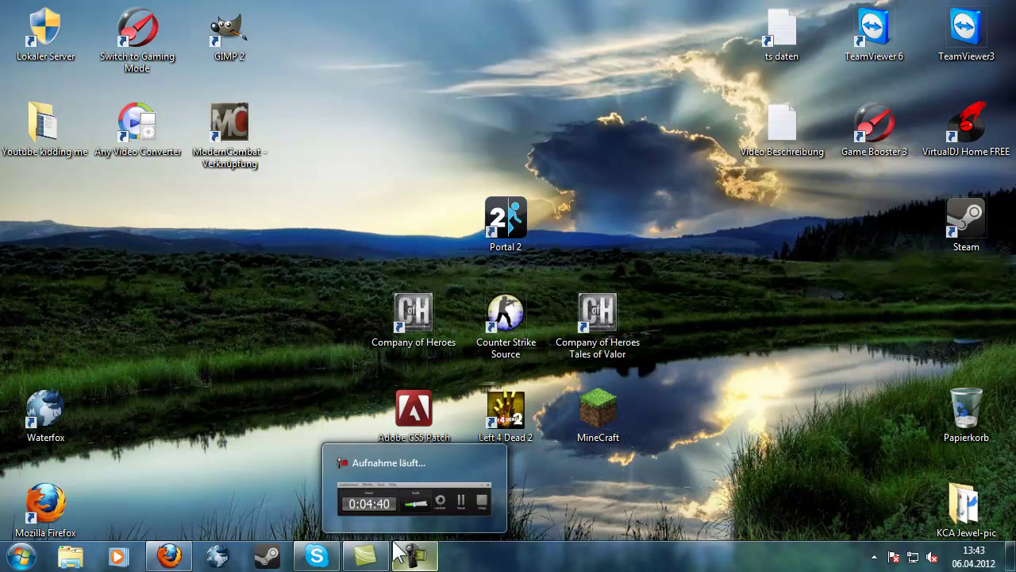
pyautogui.click(461, 496)
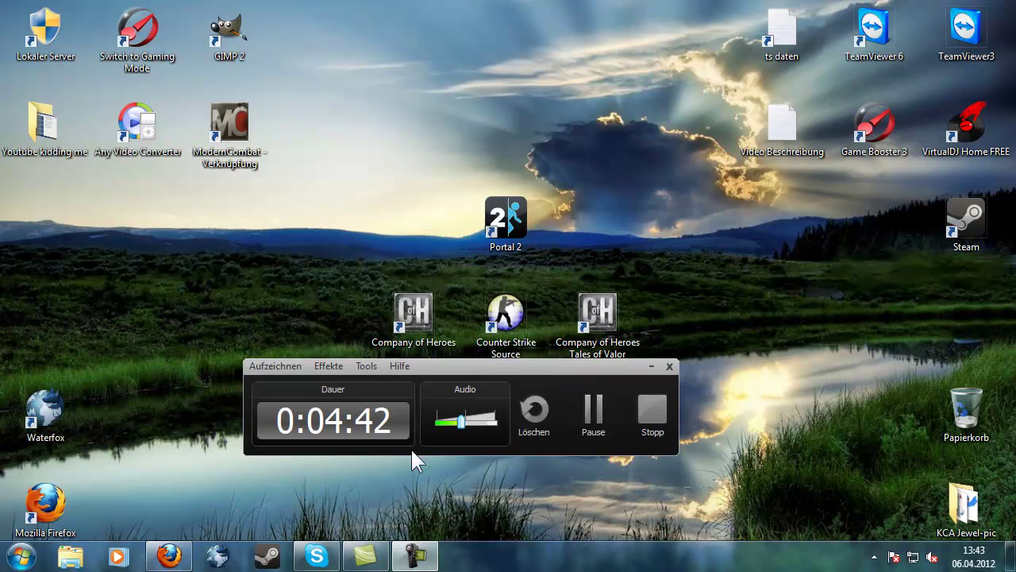